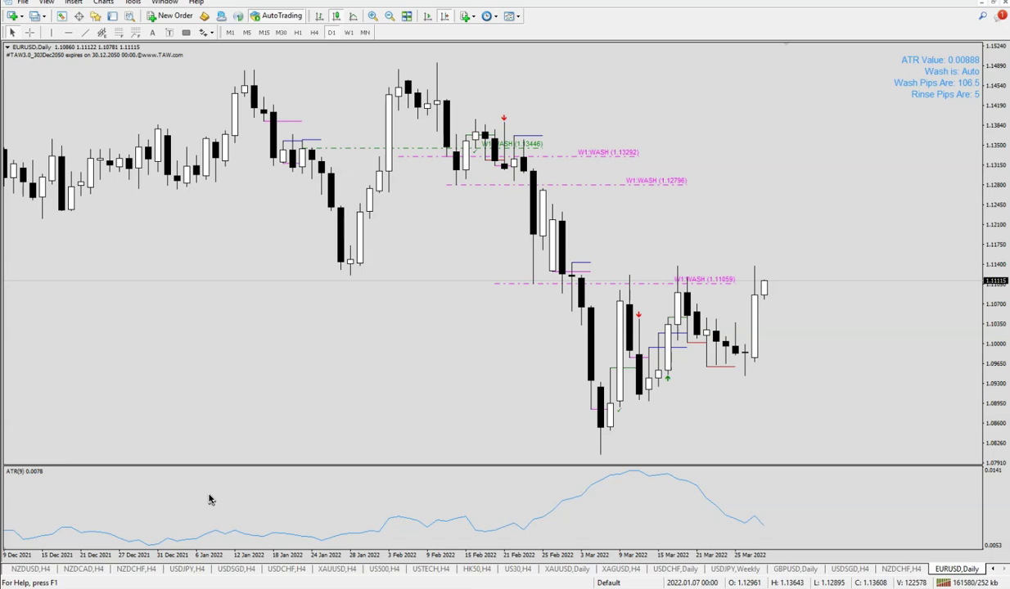
Start a new market order ticket, keeping EURUSD as the symbol
click(576, 511)
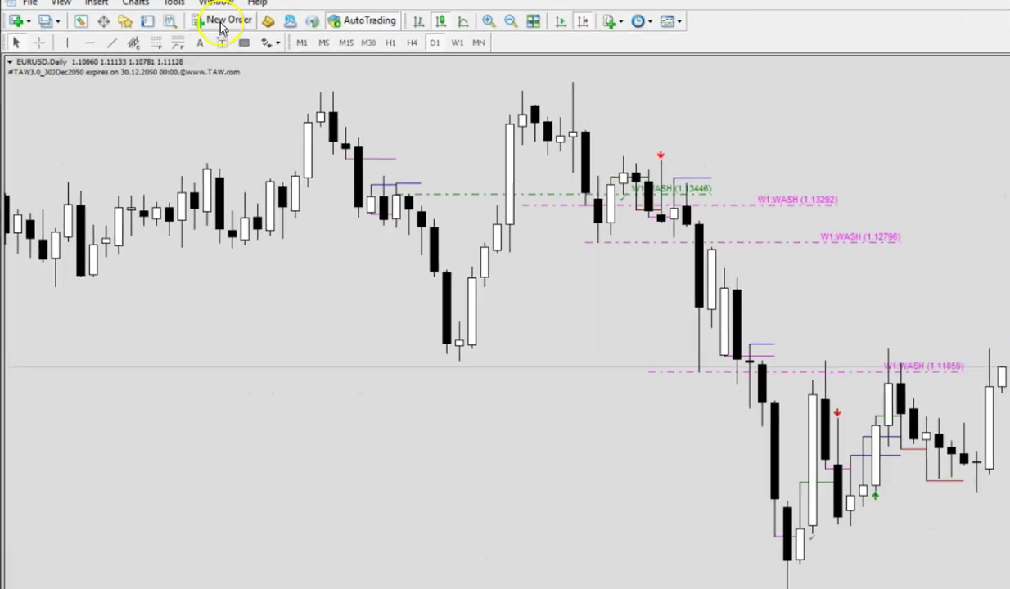
click(221, 23)
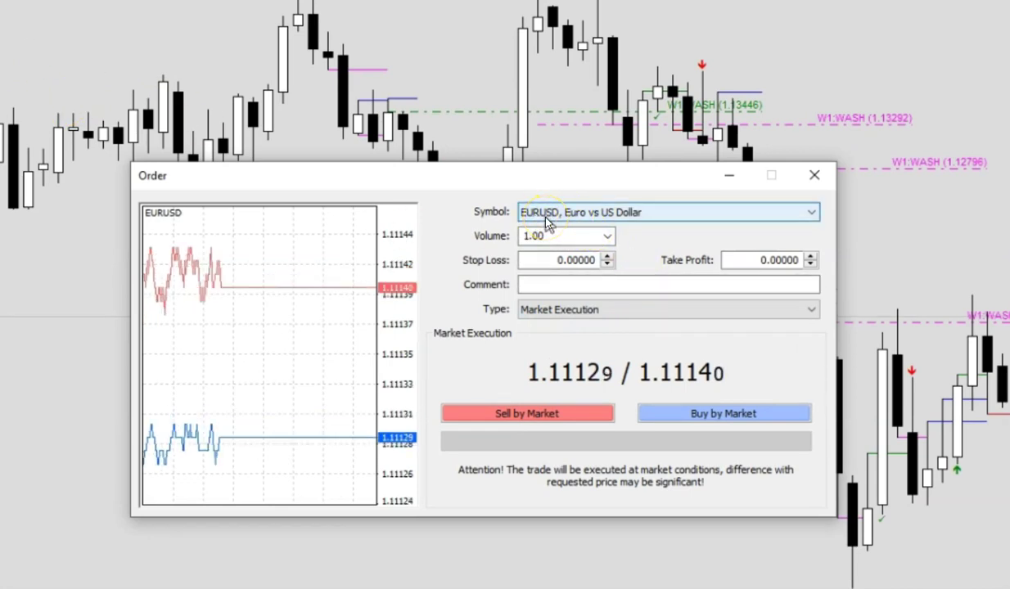
click(648, 216)
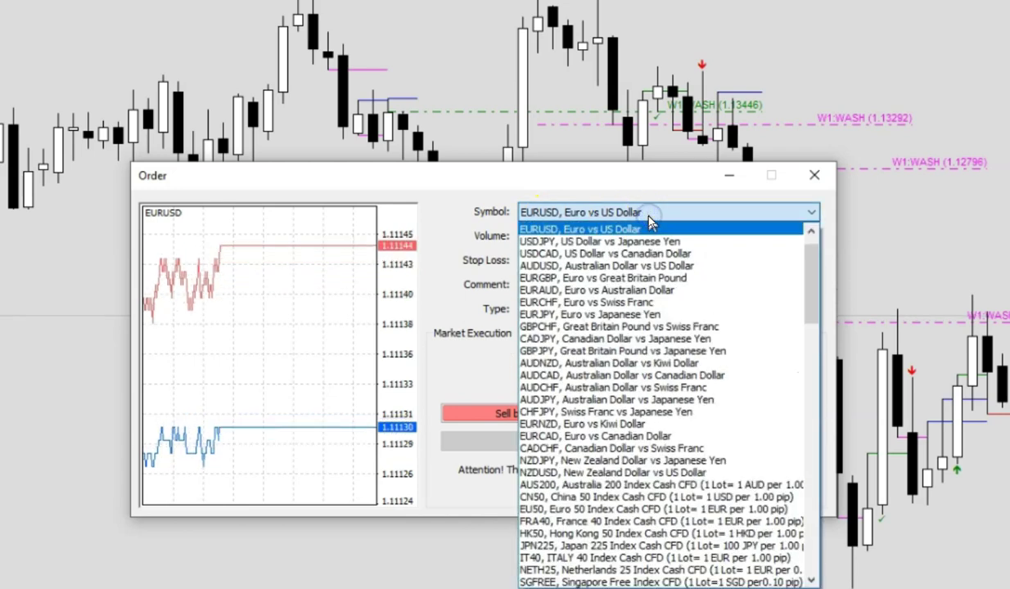
click(807, 214)
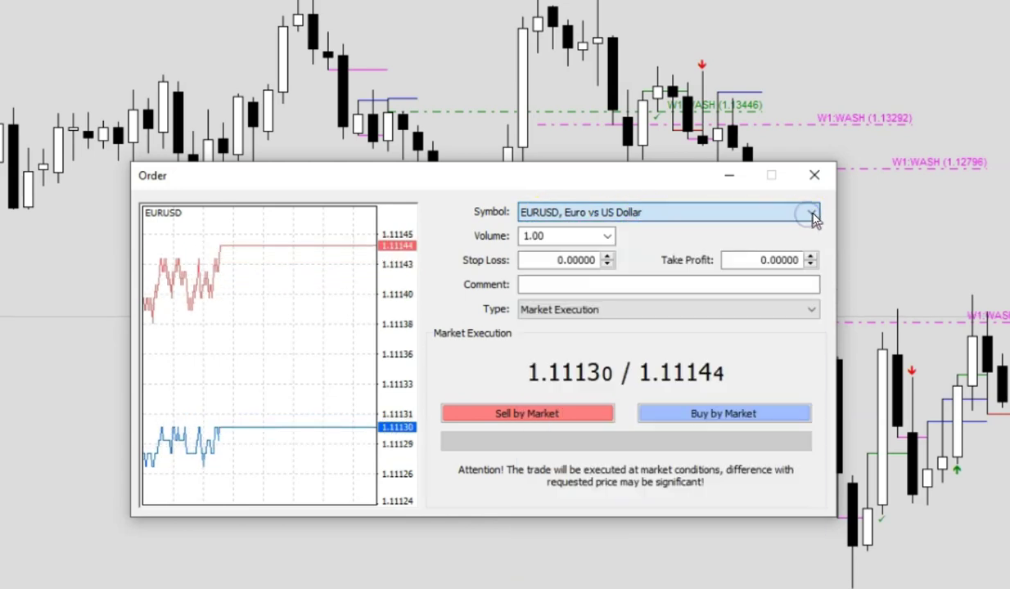
Switch the ticket's symbol to USDJPY, then back to EURUSD
click(810, 213)
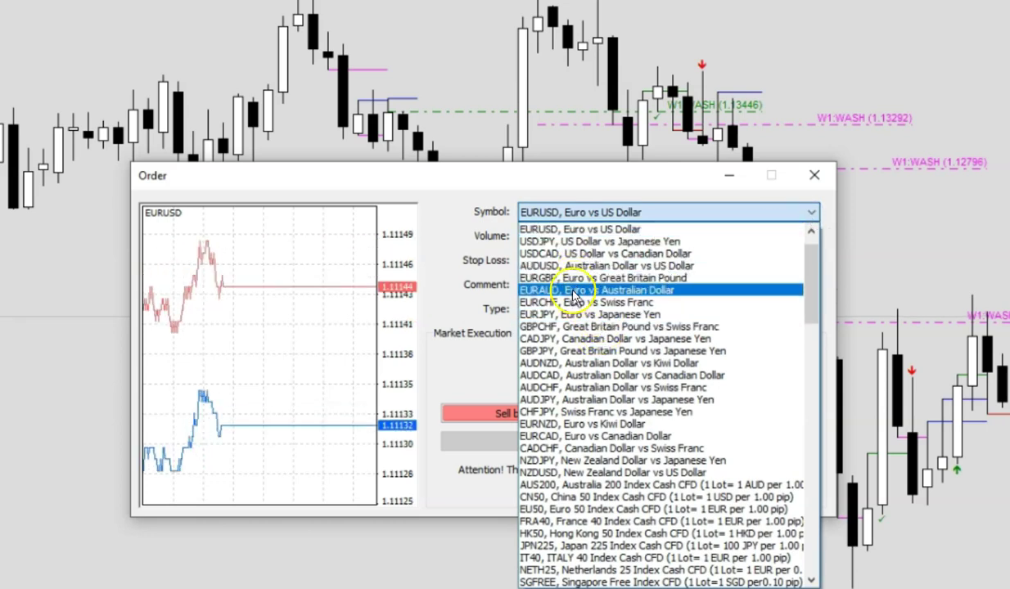
click(576, 243)
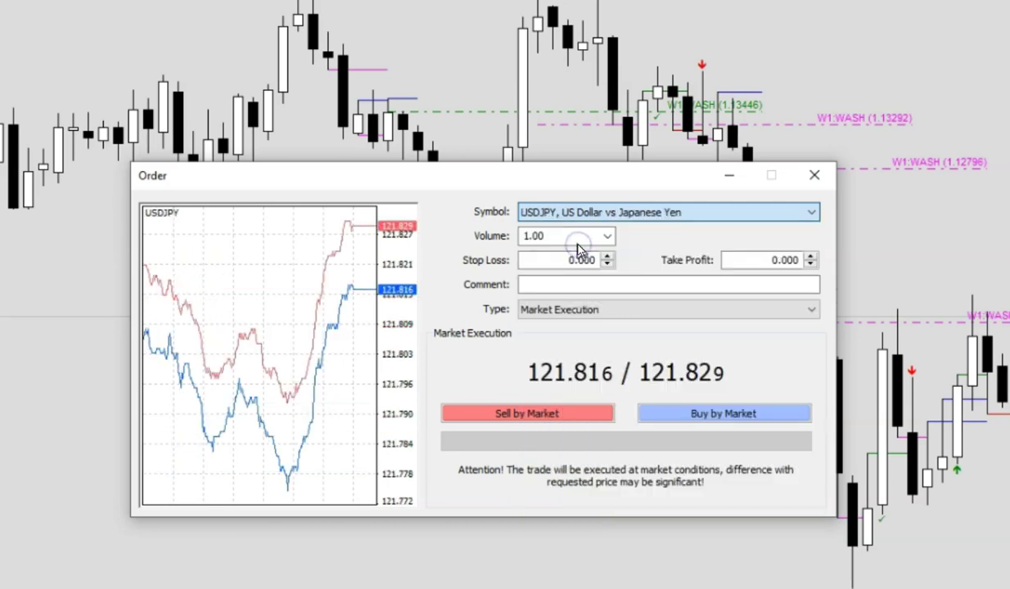
click(679, 214)
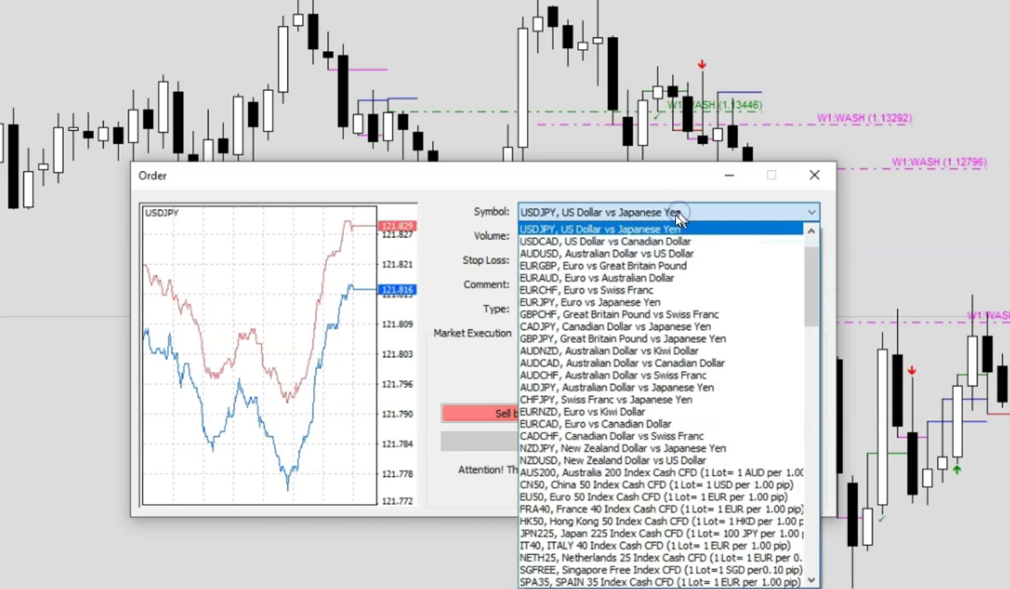
drag(819, 267, 817, 249)
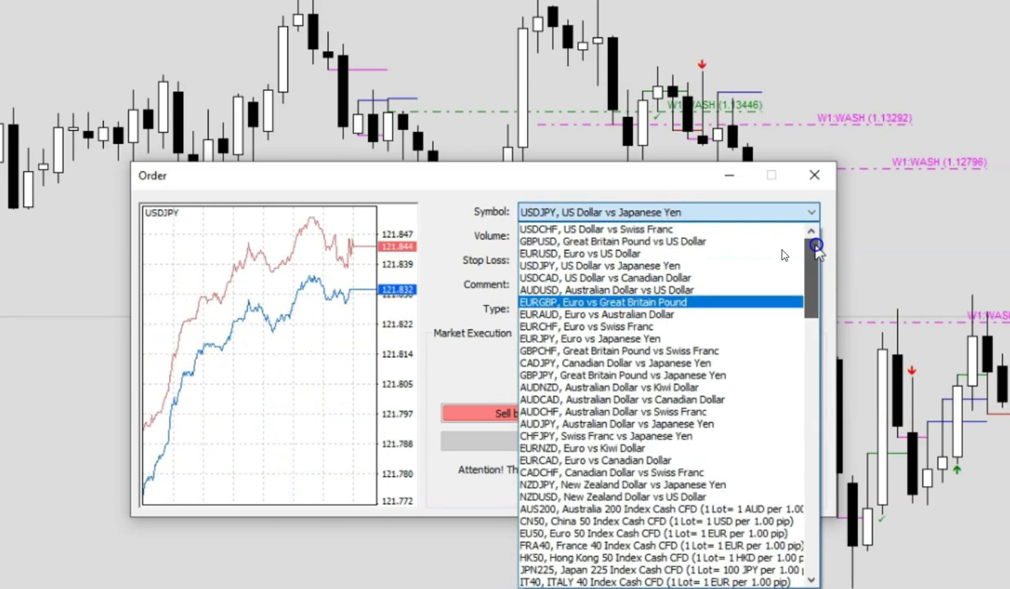
click(615, 255)
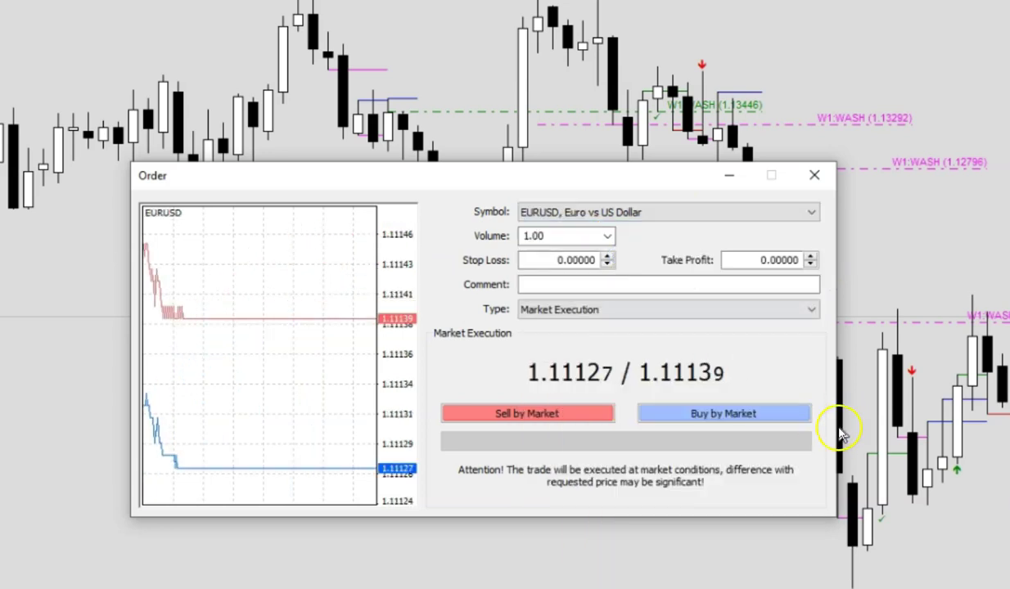
click(547, 319)
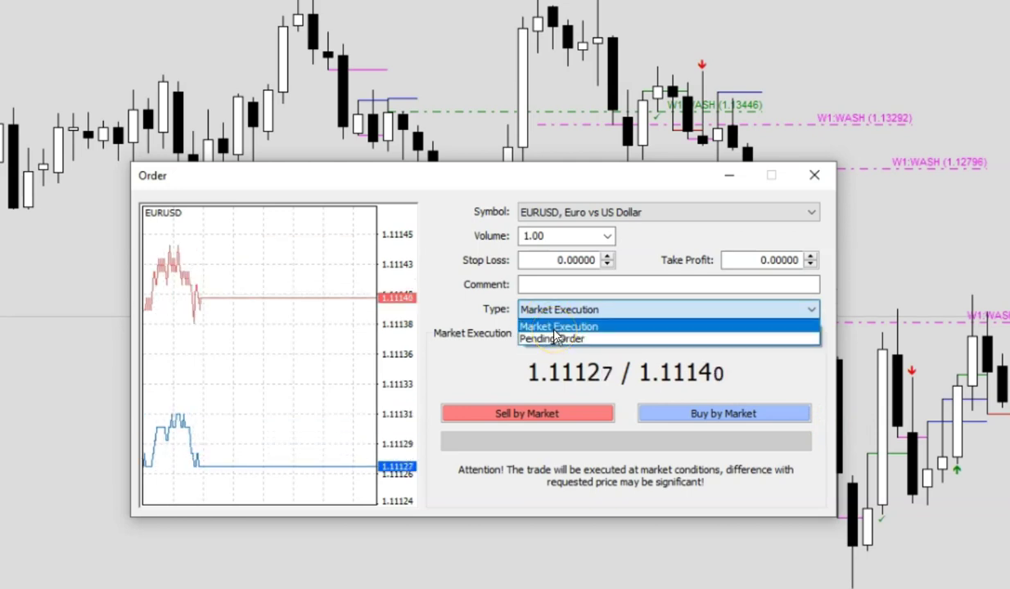
click(555, 340)
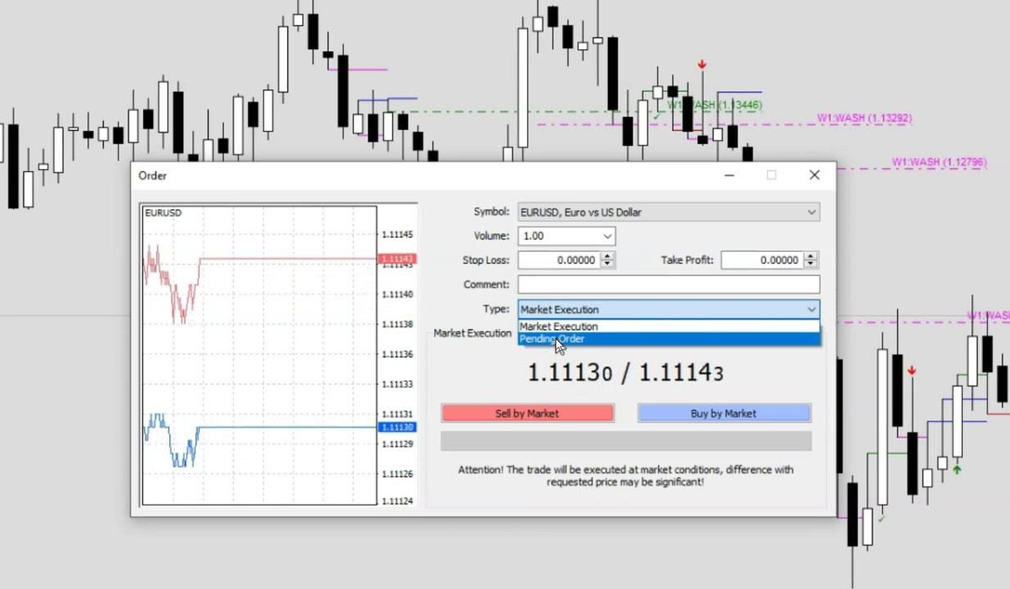
click(518, 370)
click(552, 260)
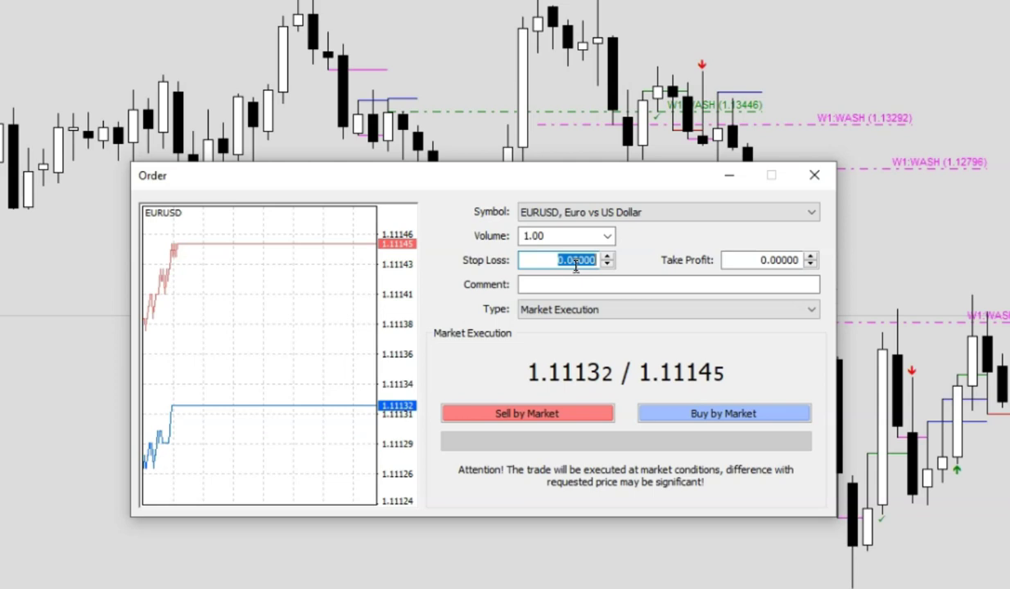
click(728, 260)
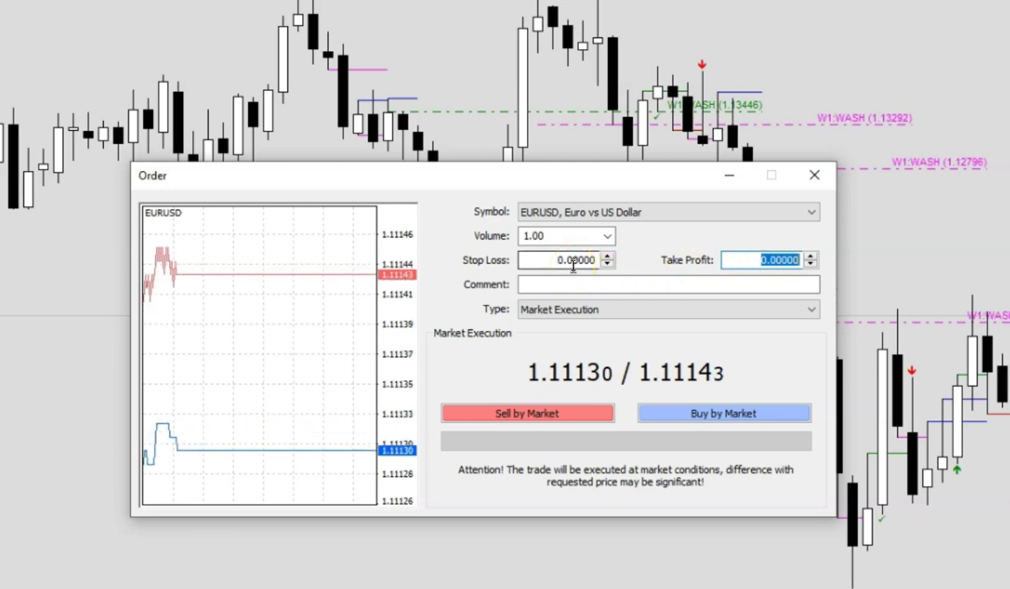
double_click(737, 260)
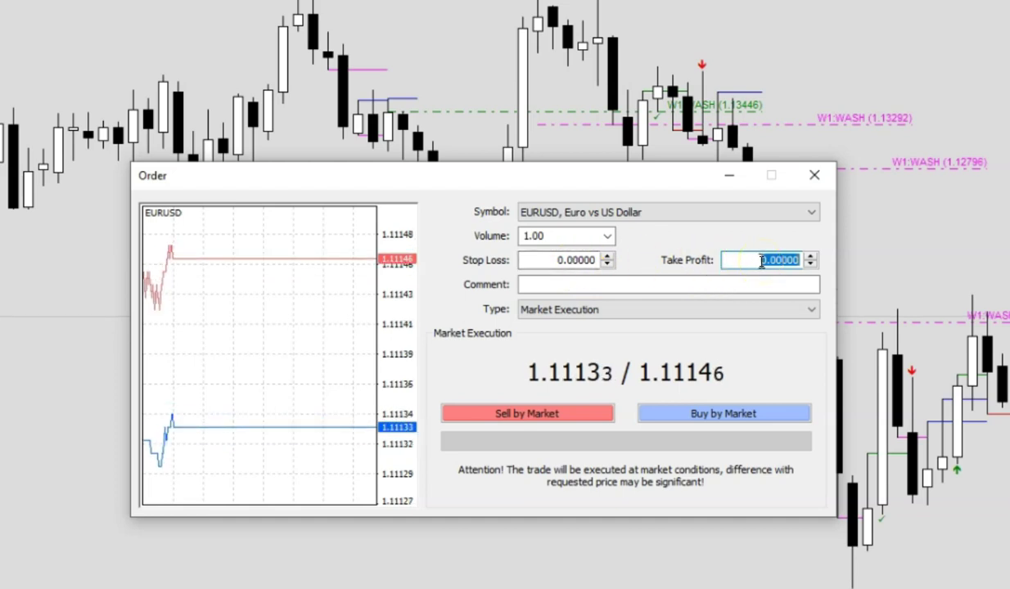
click(526, 260)
click(563, 258)
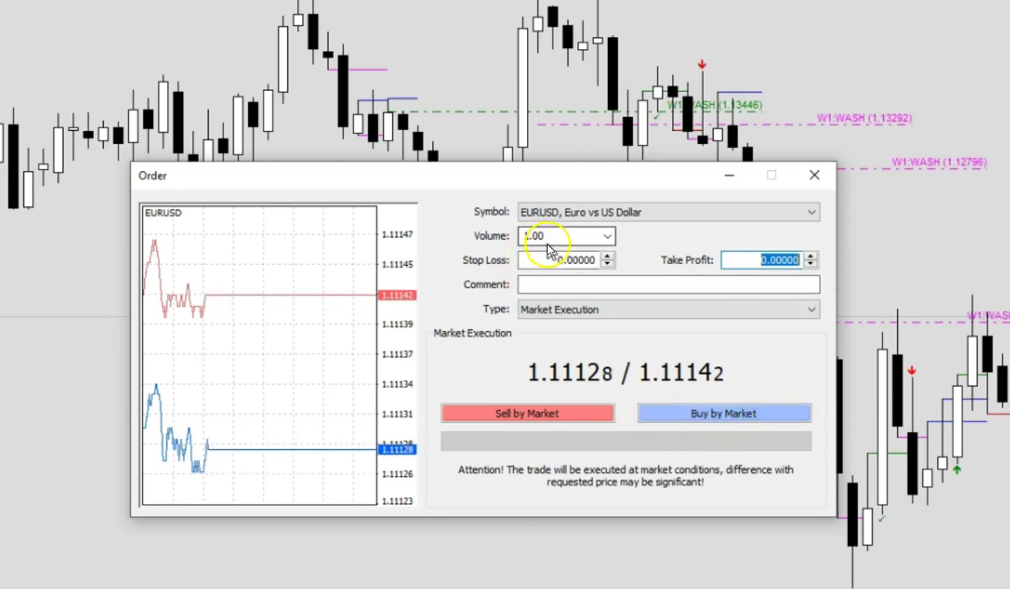
Change the EURUSD volume from 1.00 to 0.1, then 0.01, and finally to 1 lot
double_click(553, 237)
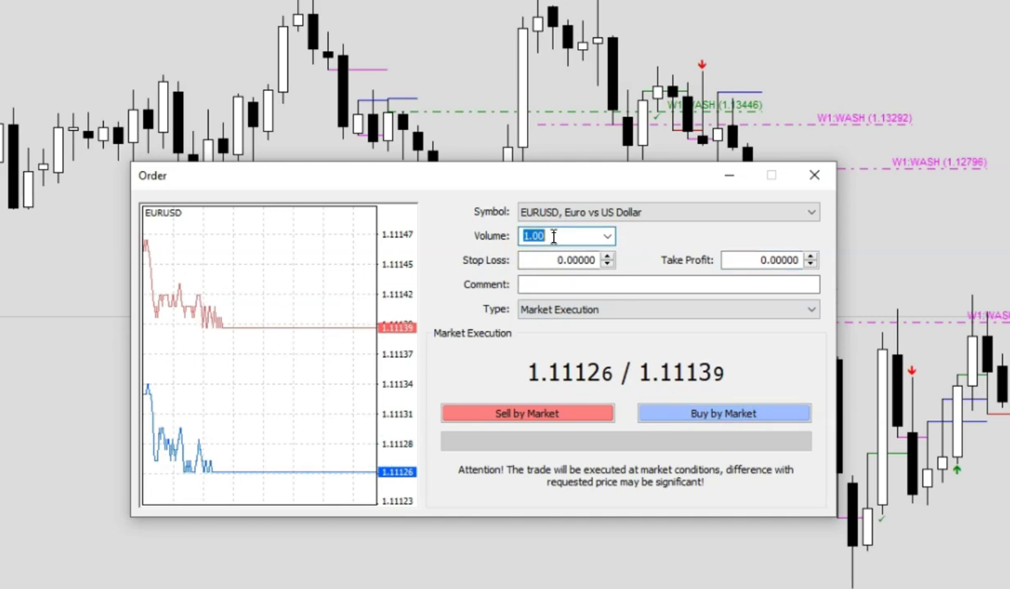
text(0.1)
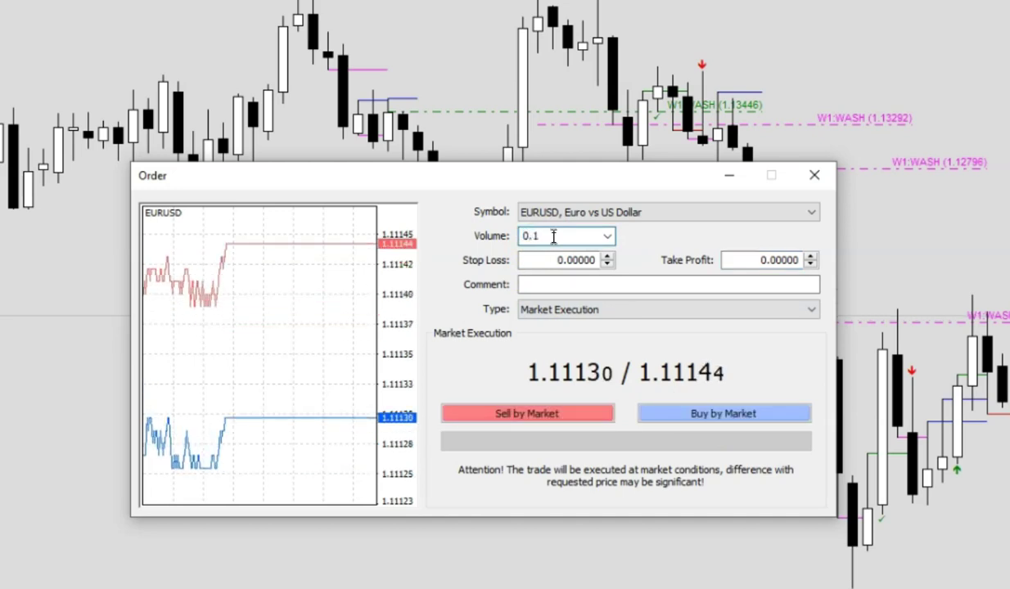
key(BackSpace)
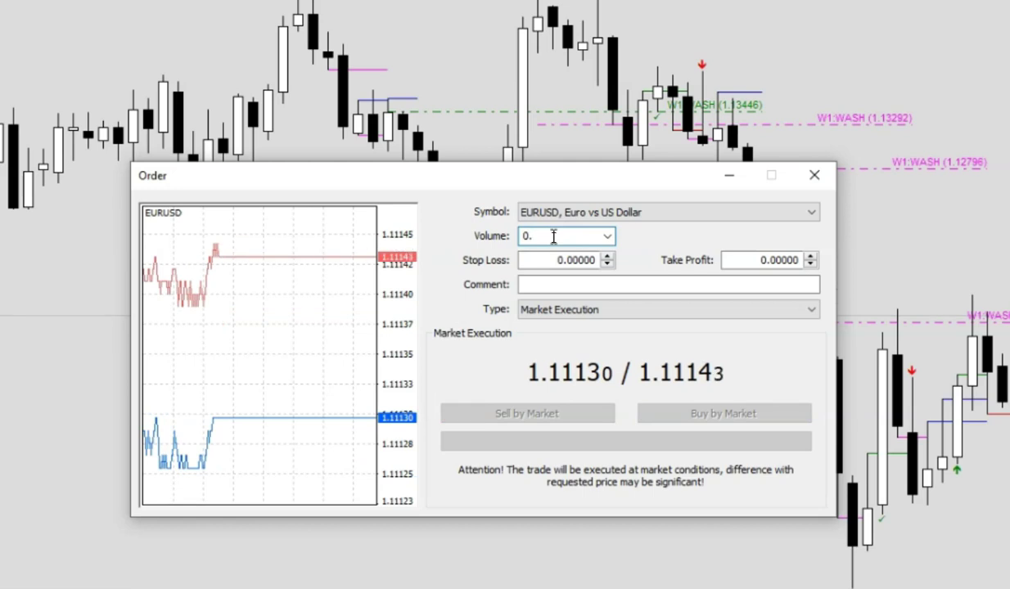
text(.01)
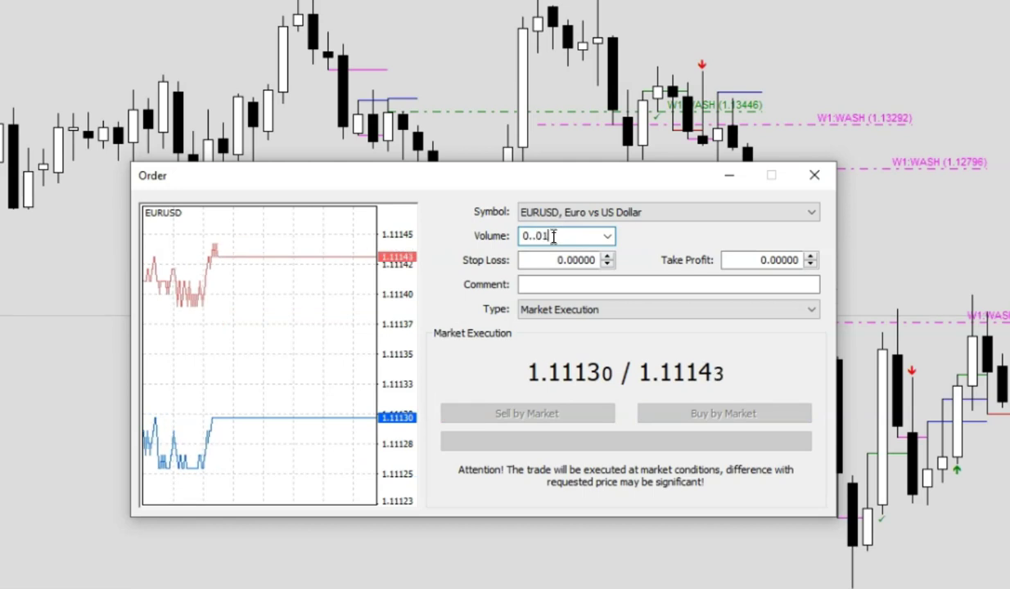
key(BackSpace)
key(BackSpace)
key(BackSpace)
text(01)
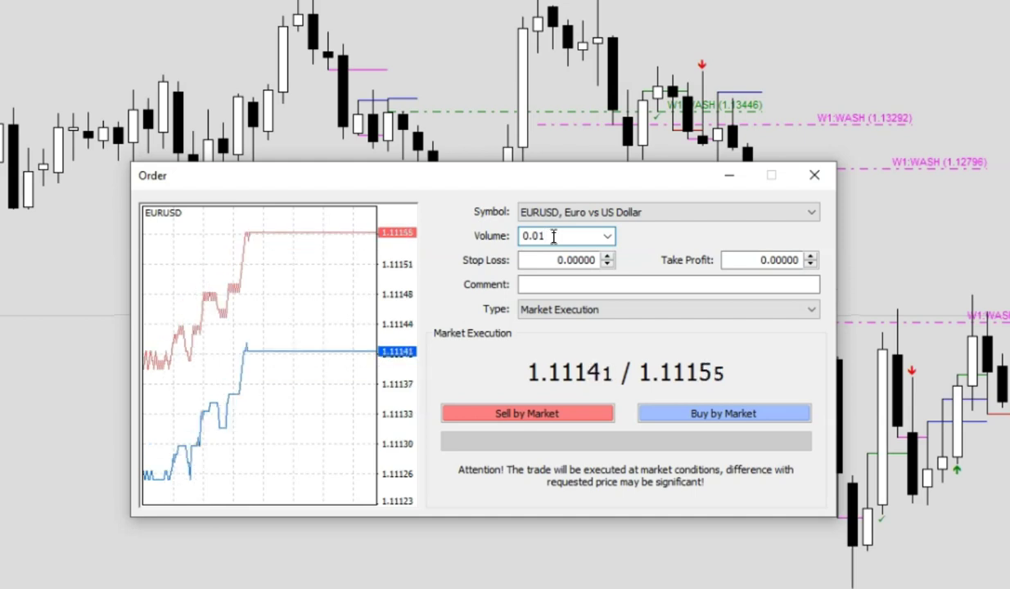
drag(555, 234, 503, 234)
text(1)
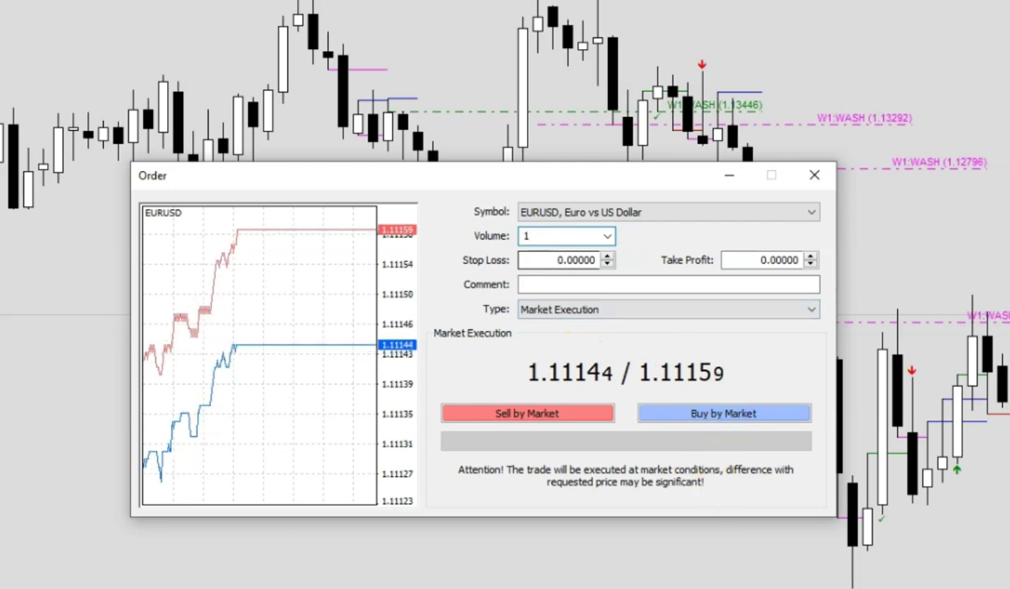
Buy 1.00 lot of EURUSD at market, filled at 1.11163, and dismiss the confirmation
click(720, 415)
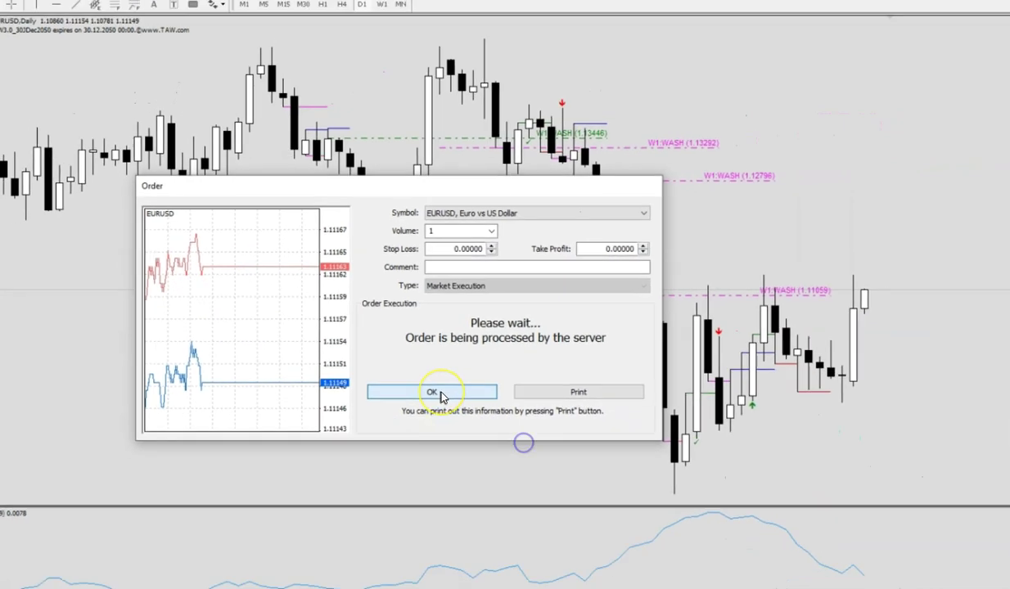
click(532, 454)
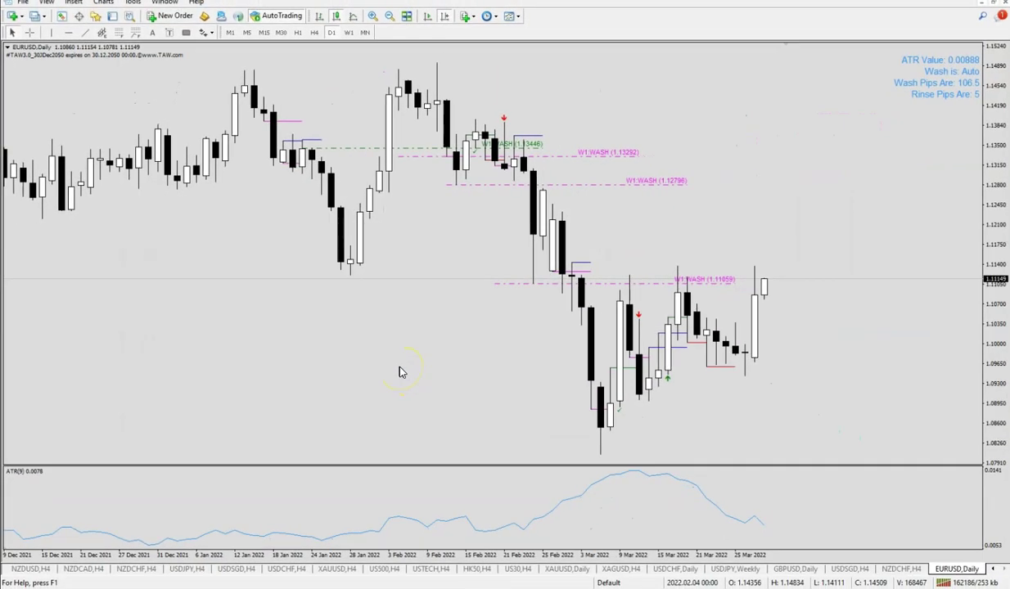
Open the modify window for the open EURUSD buy trade from the trade list
click(113, 18)
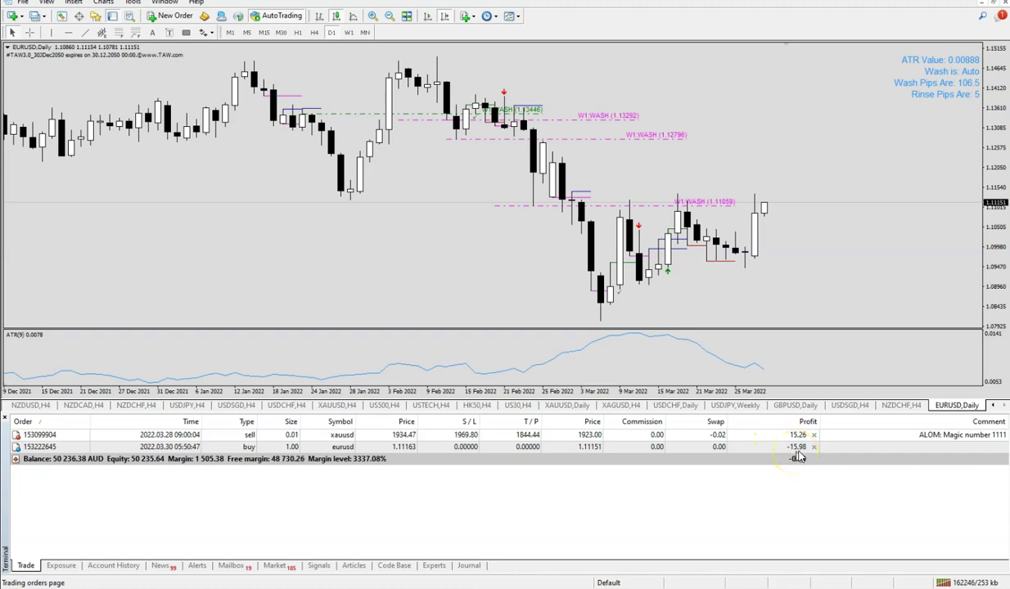
right_click(464, 451)
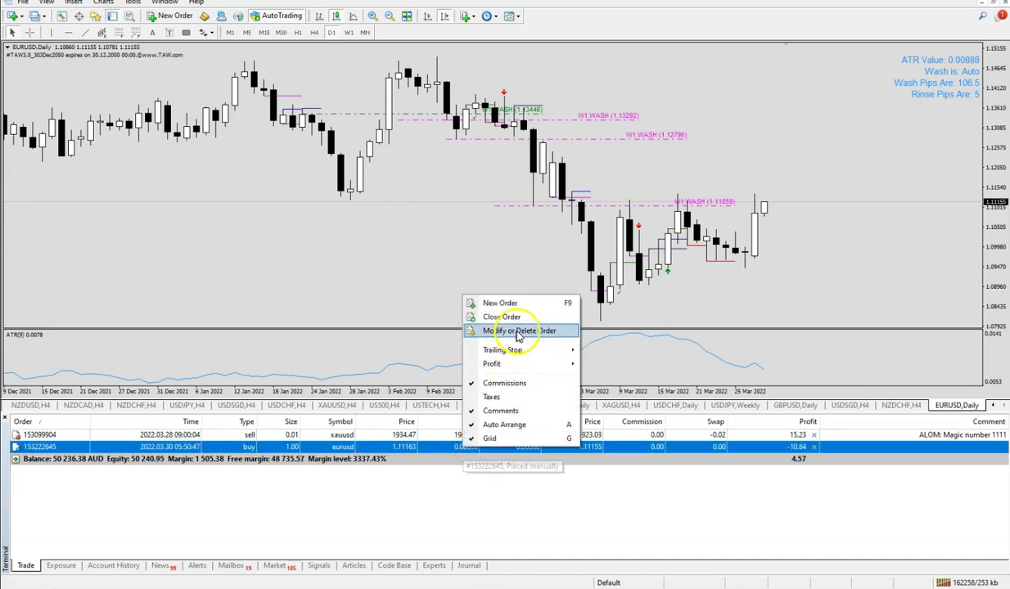
click(517, 332)
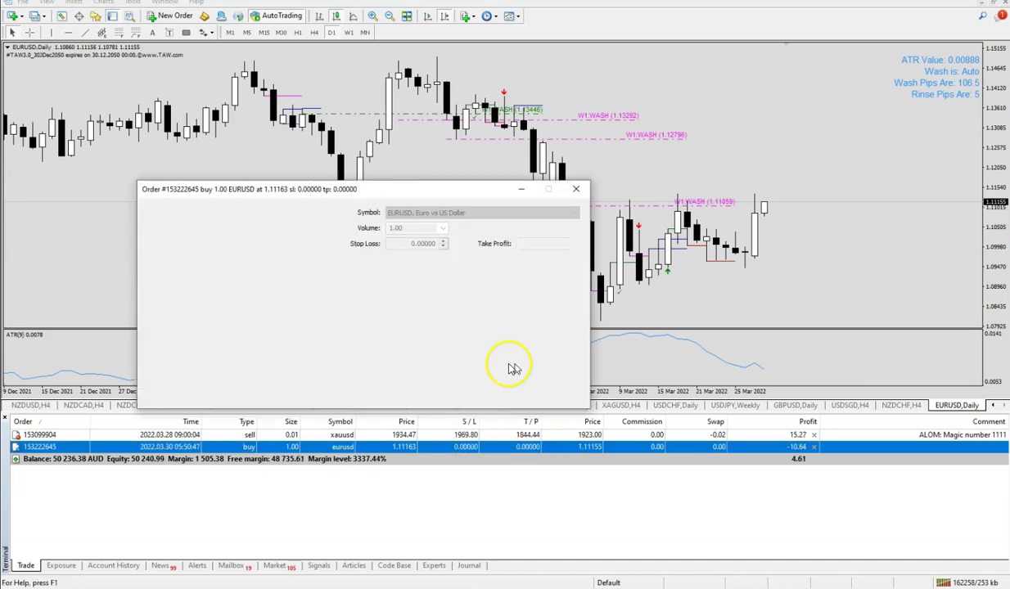
click(402, 344)
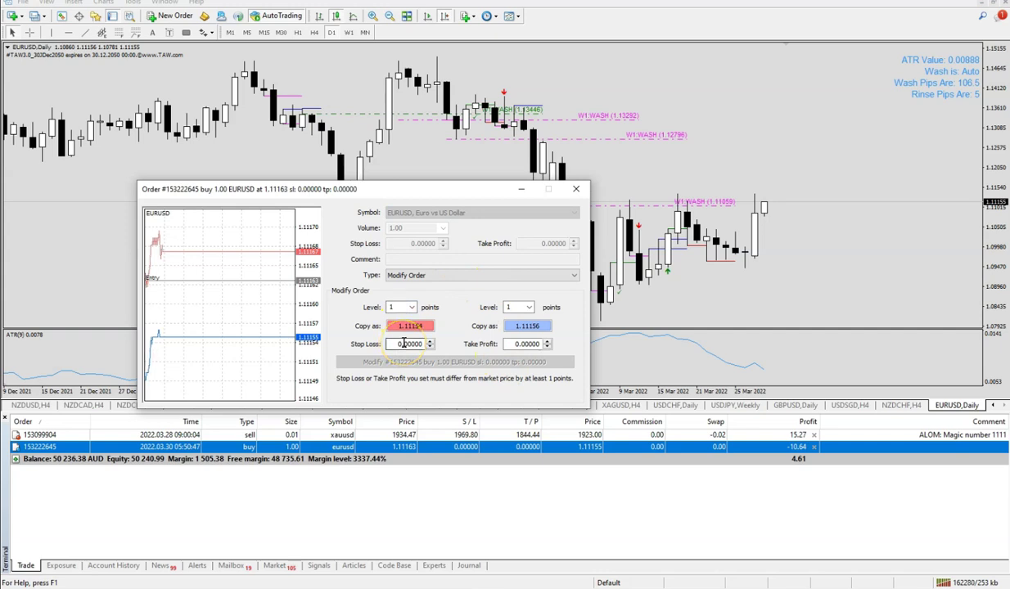
click(788, 215)
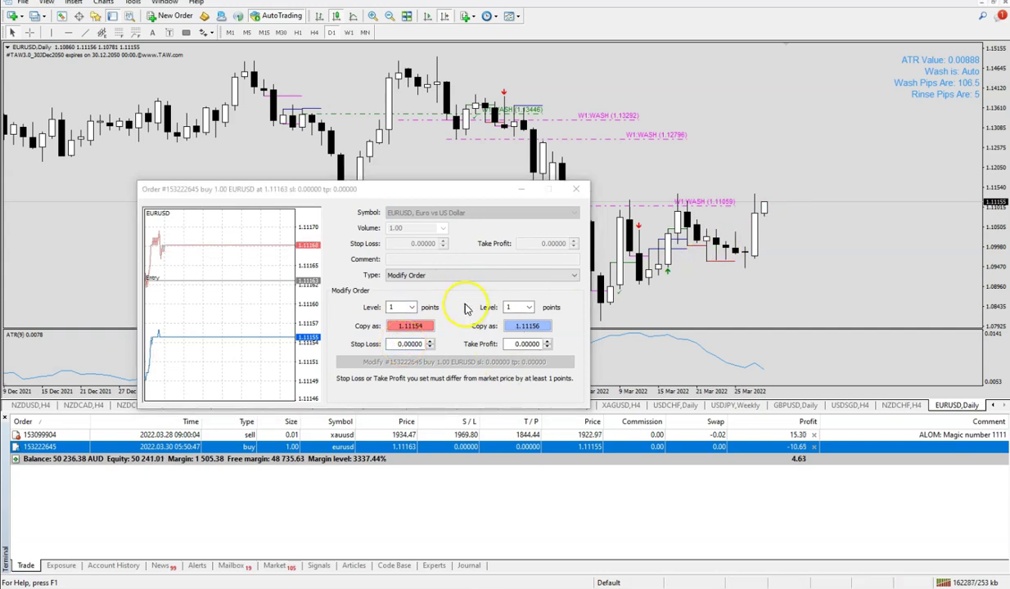
Enter stop loss 1.11000 and take profit 1.11300, and apply the modification
click(417, 344)
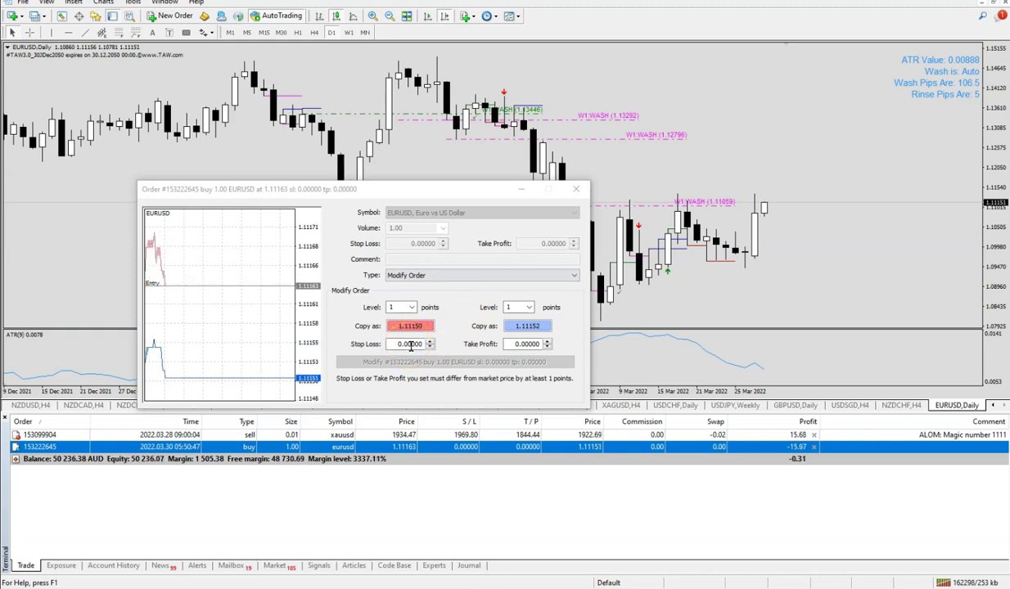
drag(380, 344, 431, 346)
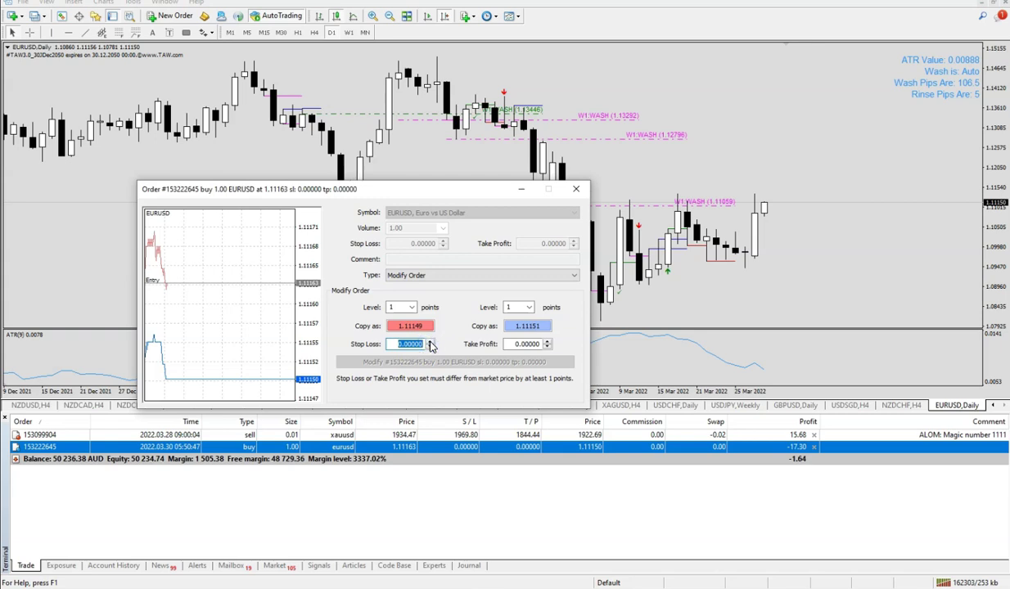
text(1.1)
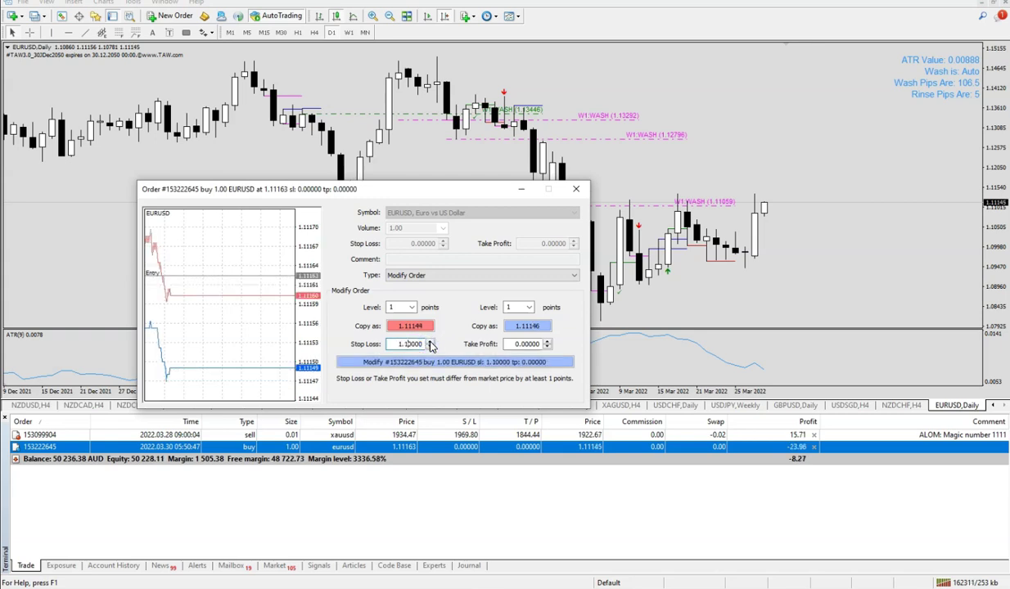
text(1)
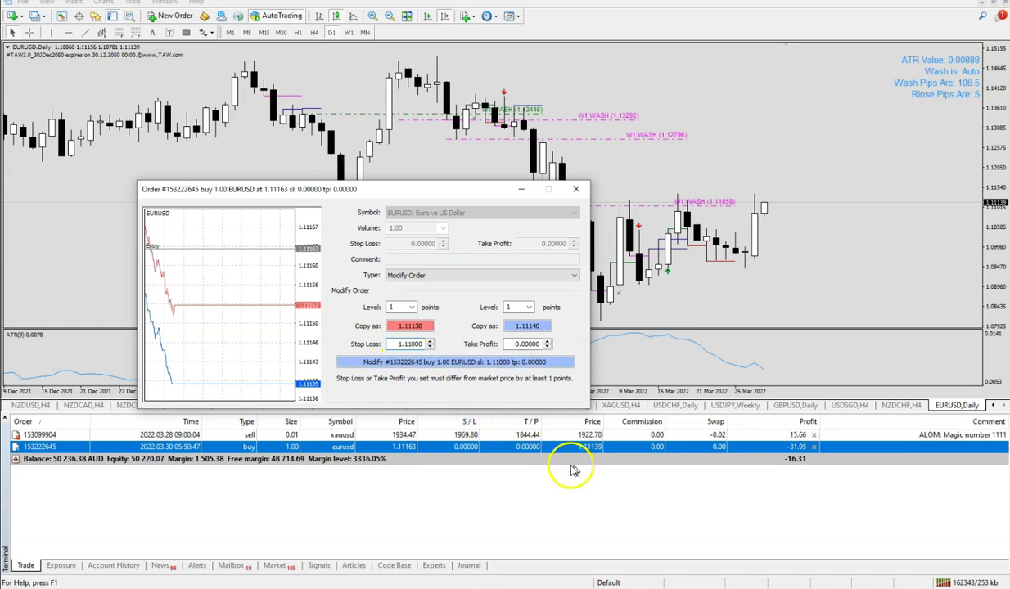
double_click(523, 344)
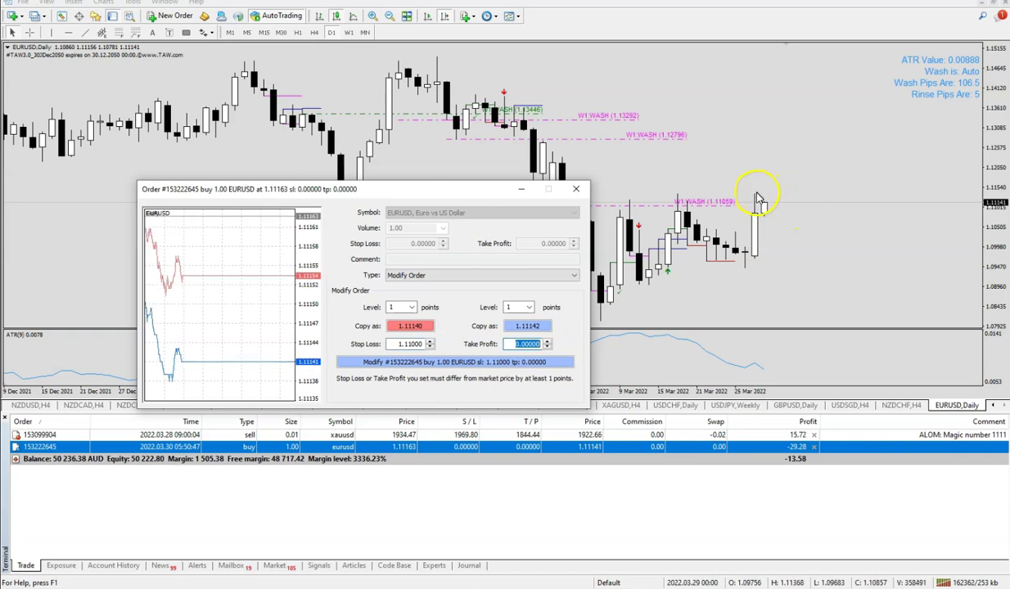
text(1.11000)
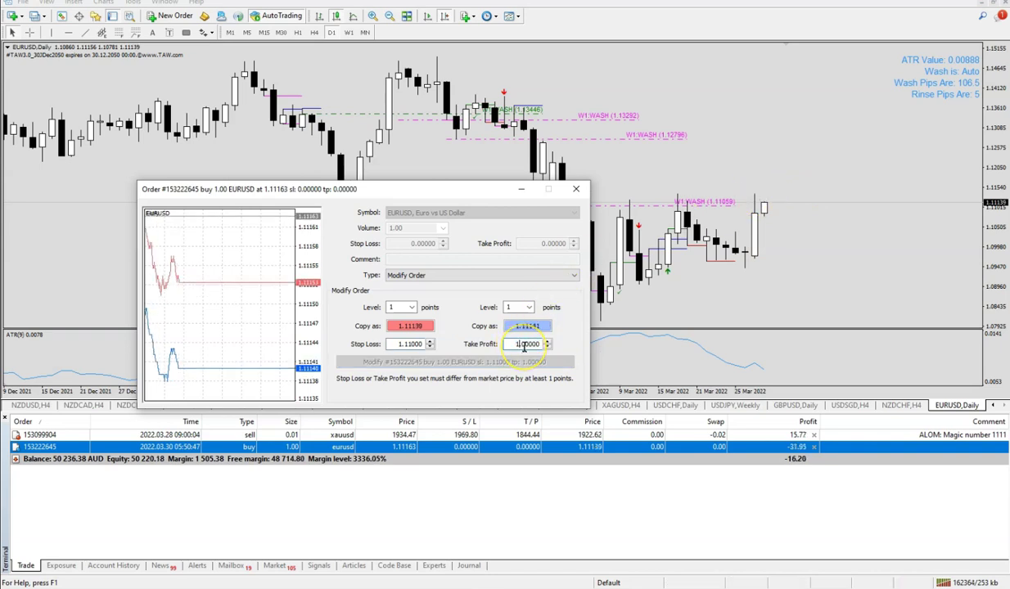
click(524, 345)
key(Delete)
text(3)
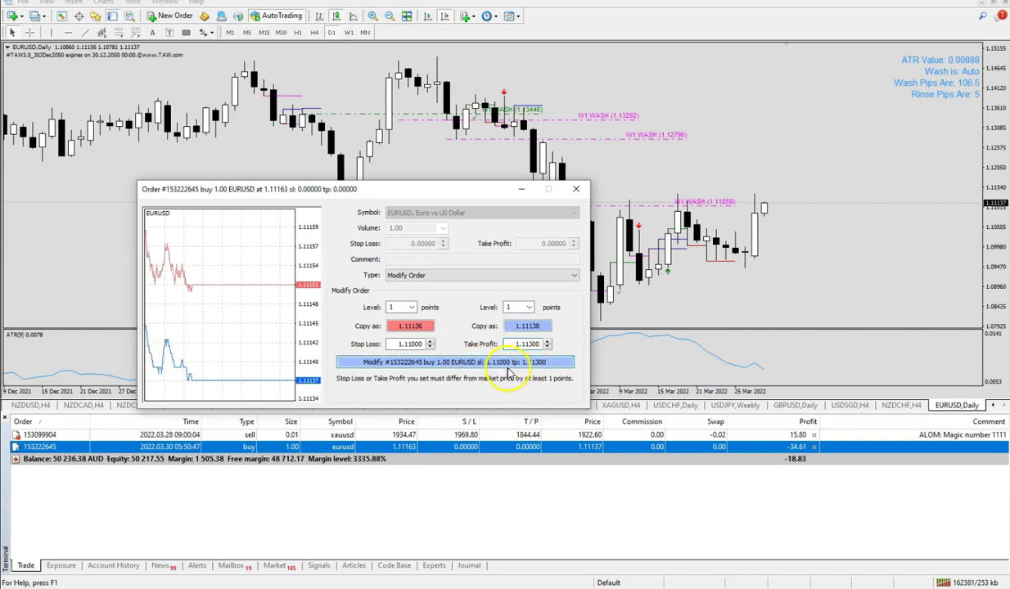
click(512, 362)
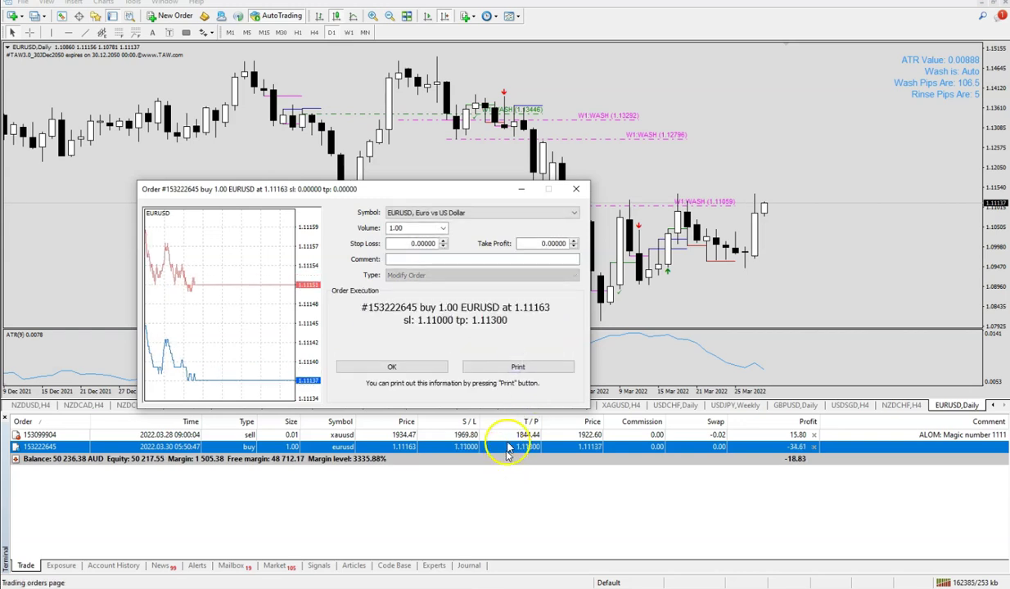
Dismiss the modification confirmation and show the XAUUSD sell's Close Order option without using it
click(426, 369)
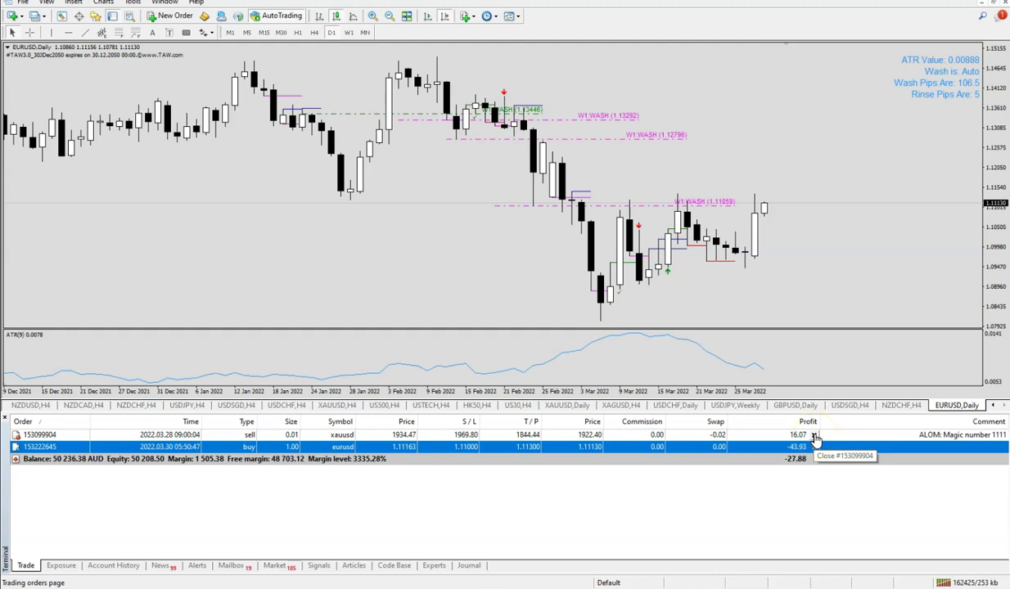
right_click(468, 437)
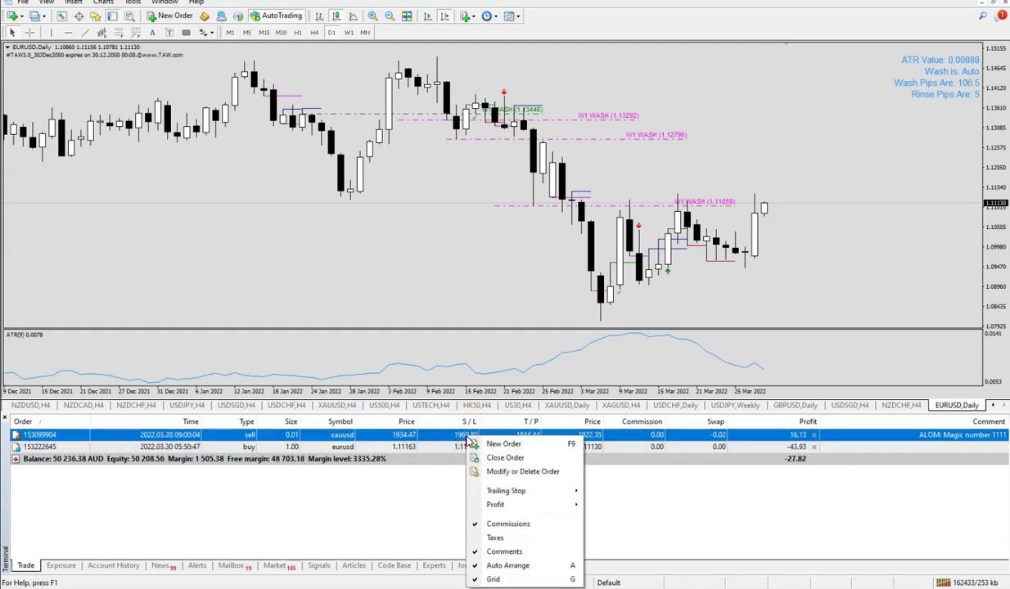
click(502, 458)
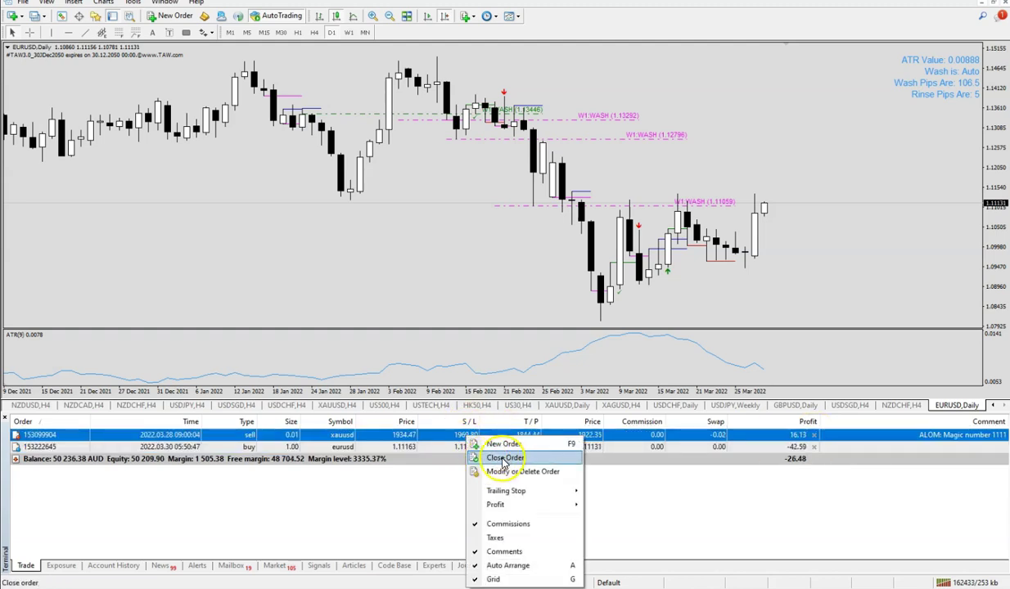
click(395, 493)
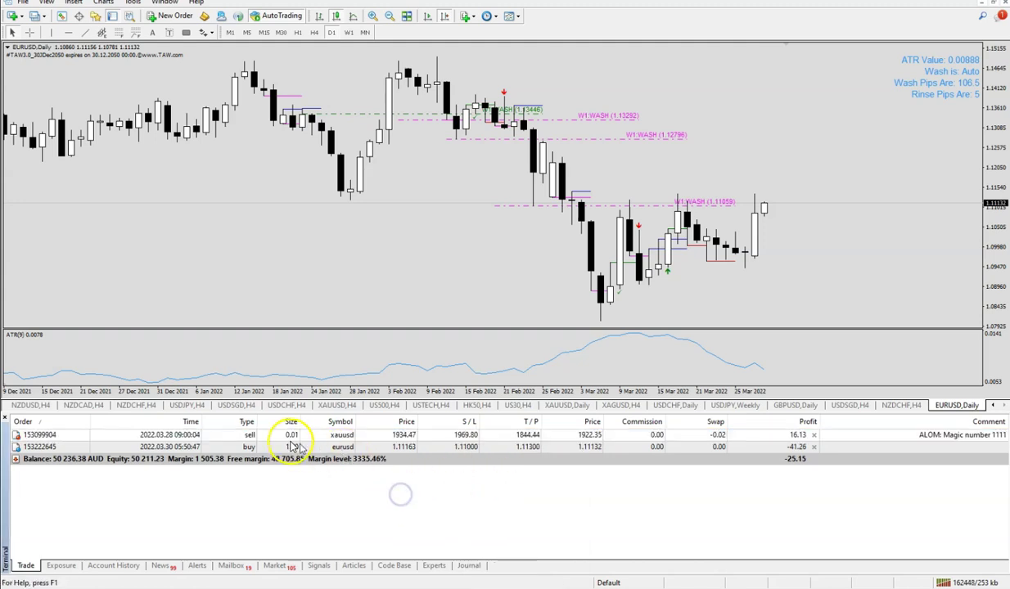
Select the XAUUSD sell, bring up its actions again, then select the EURUSD buy
click(345, 438)
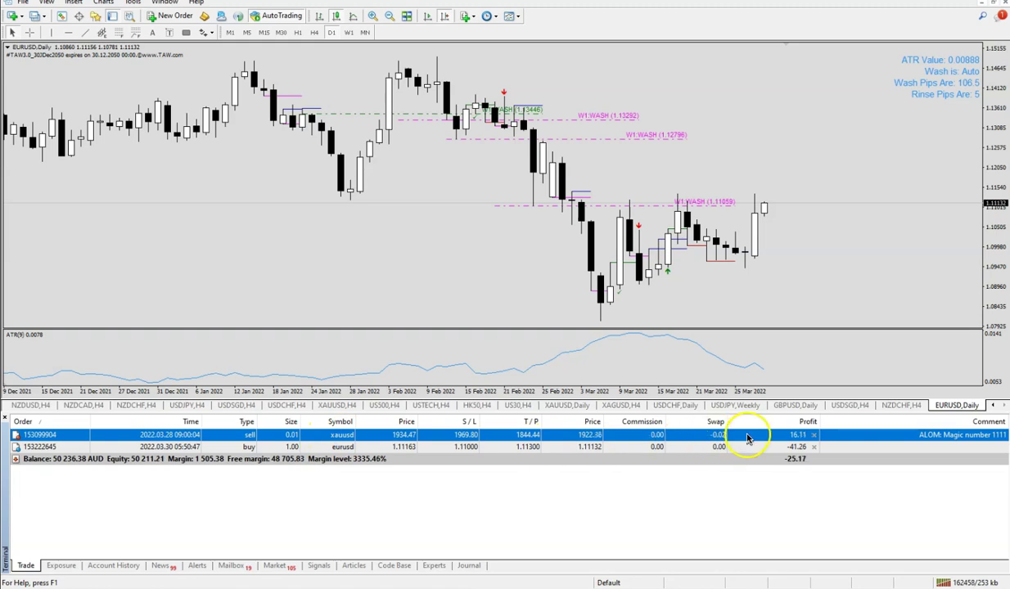
right_click(561, 439)
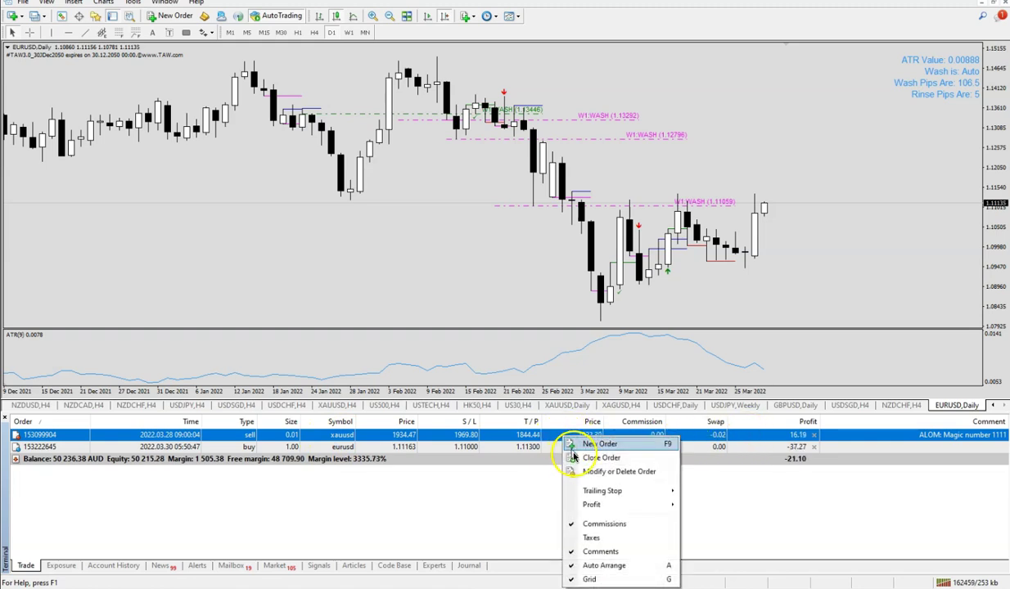
click(765, 501)
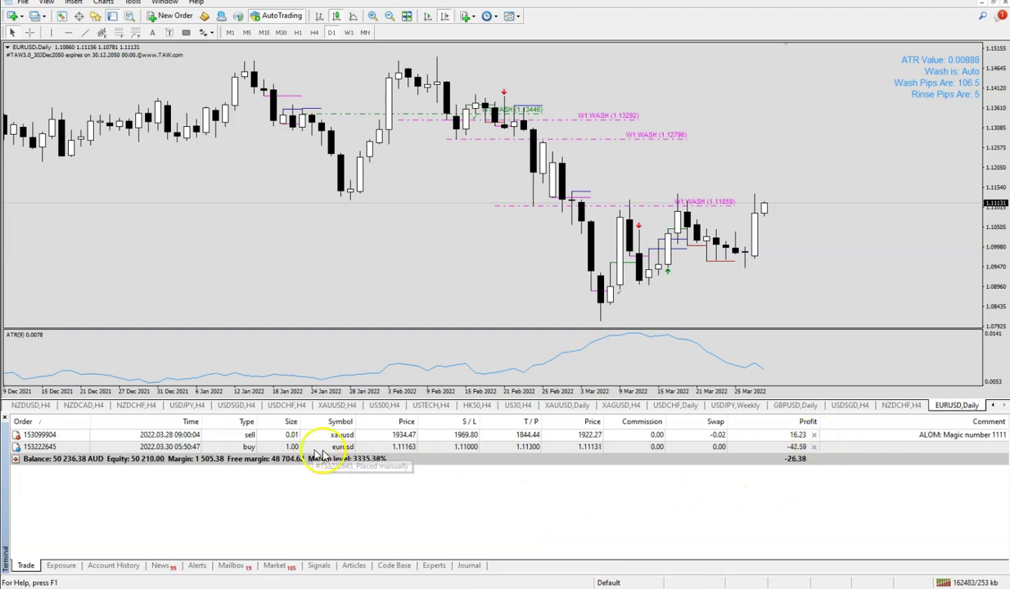
click(534, 449)
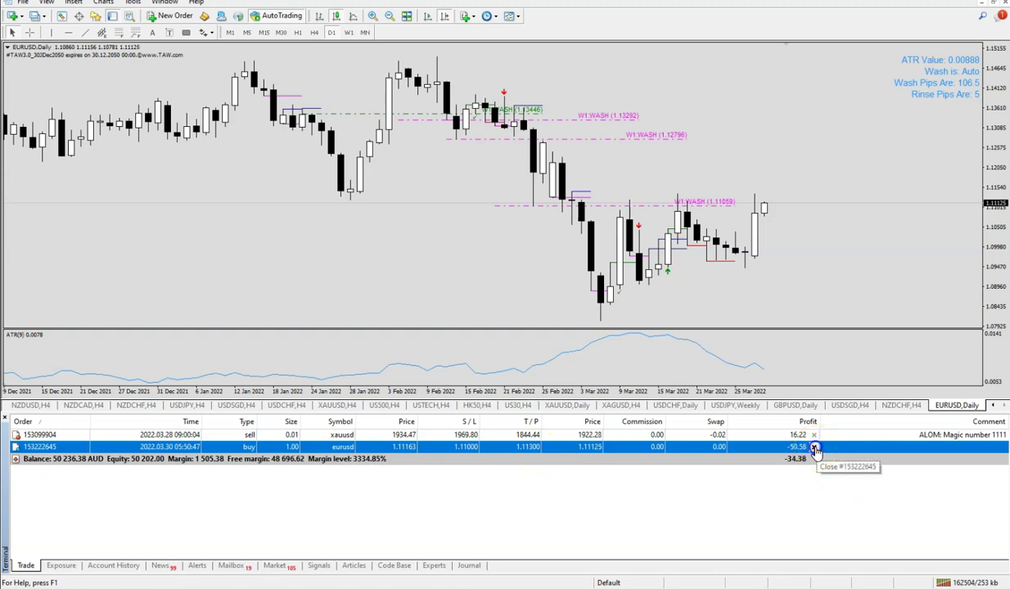
click(814, 449)
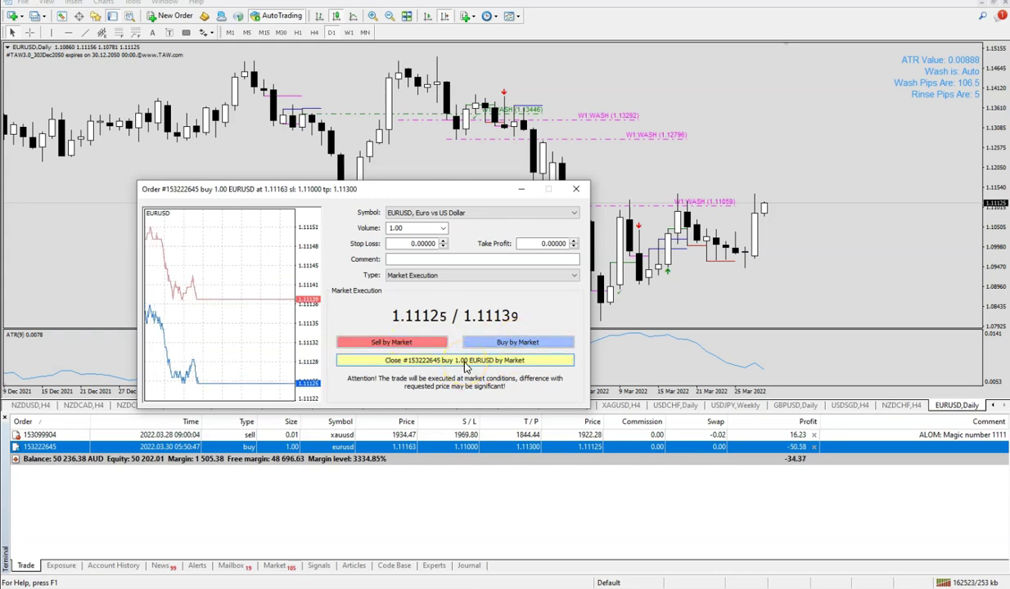
click(574, 191)
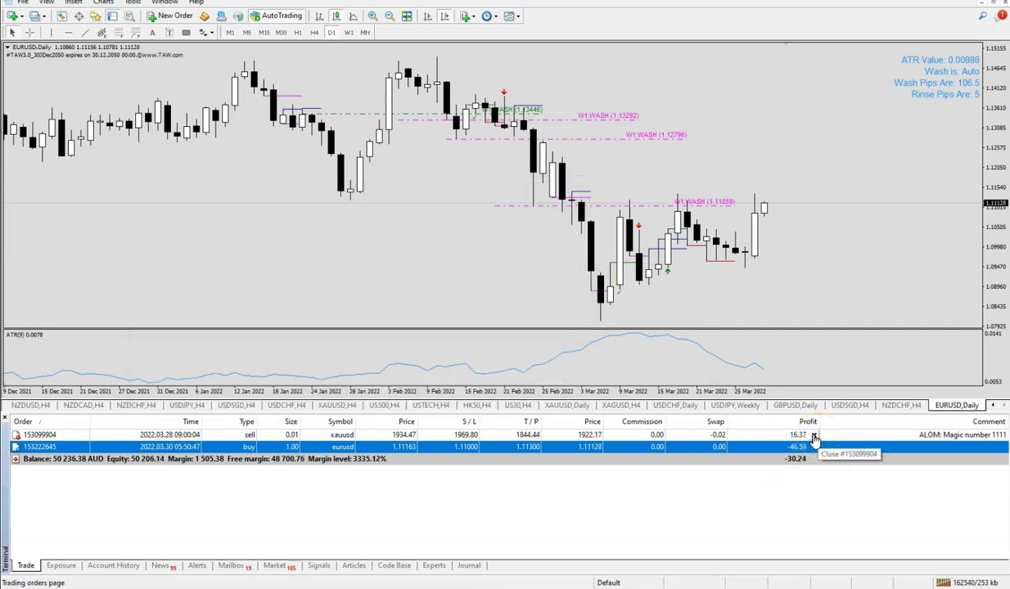
Close the 0.01-lot XAUUSD sell at market at 1922.38 and acknowledge the confirmation
click(813, 436)
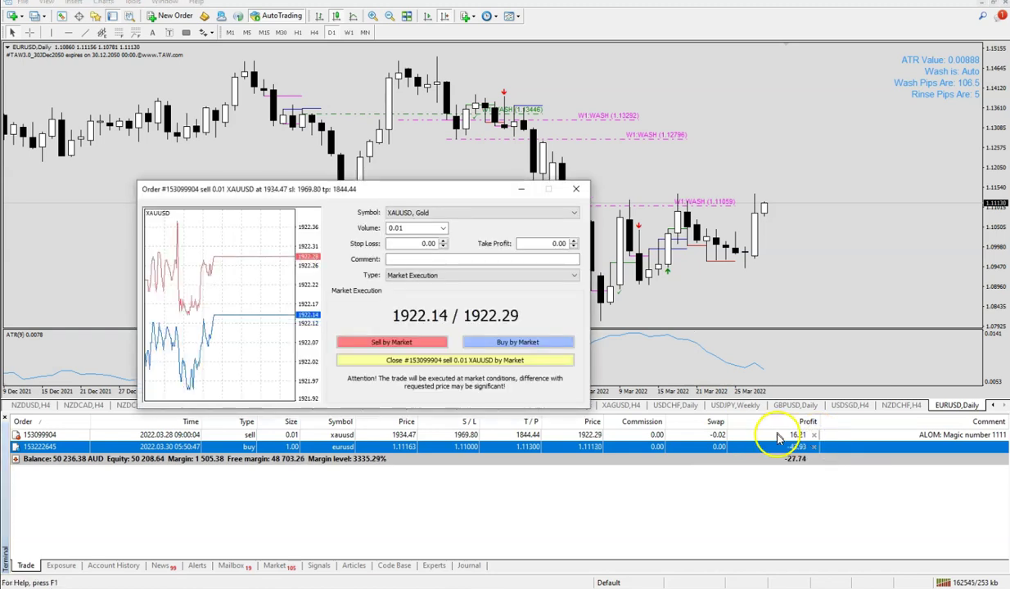
click(396, 361)
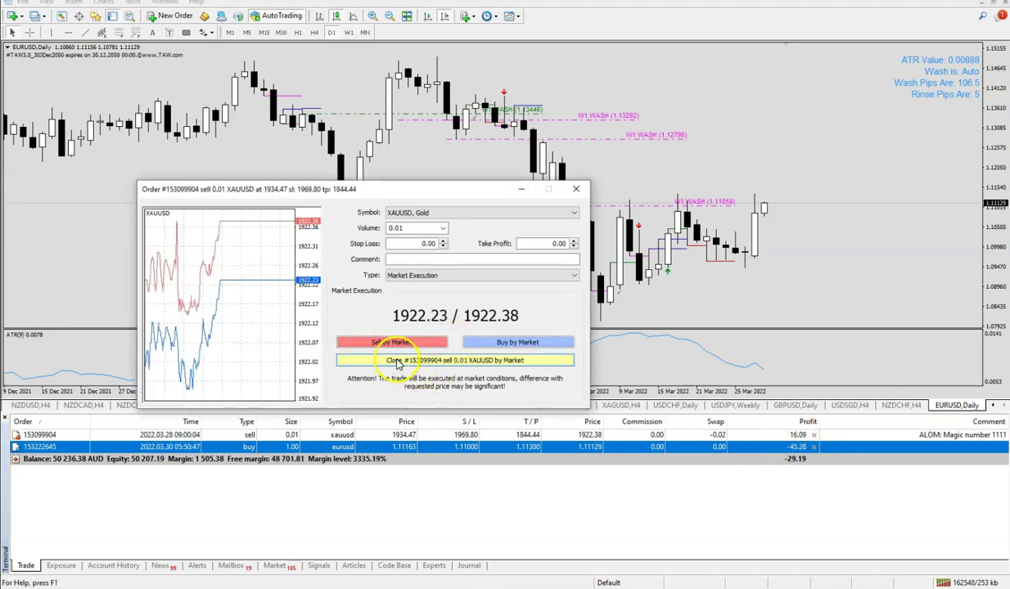
click(399, 363)
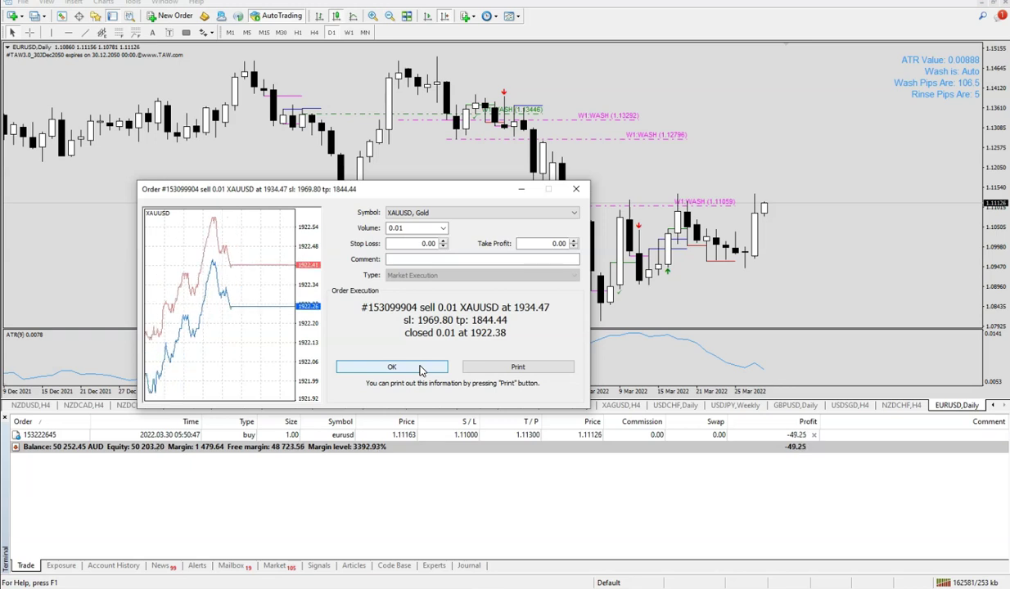
click(419, 367)
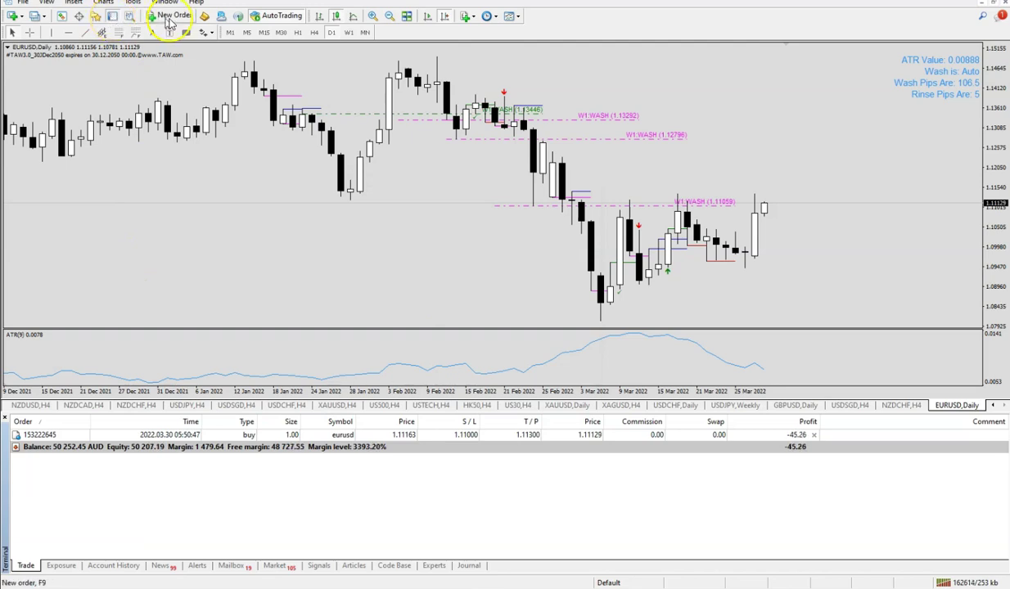
Show the toolbar New Order window, then the chart's right-click Trading menu with New Order
click(170, 18)
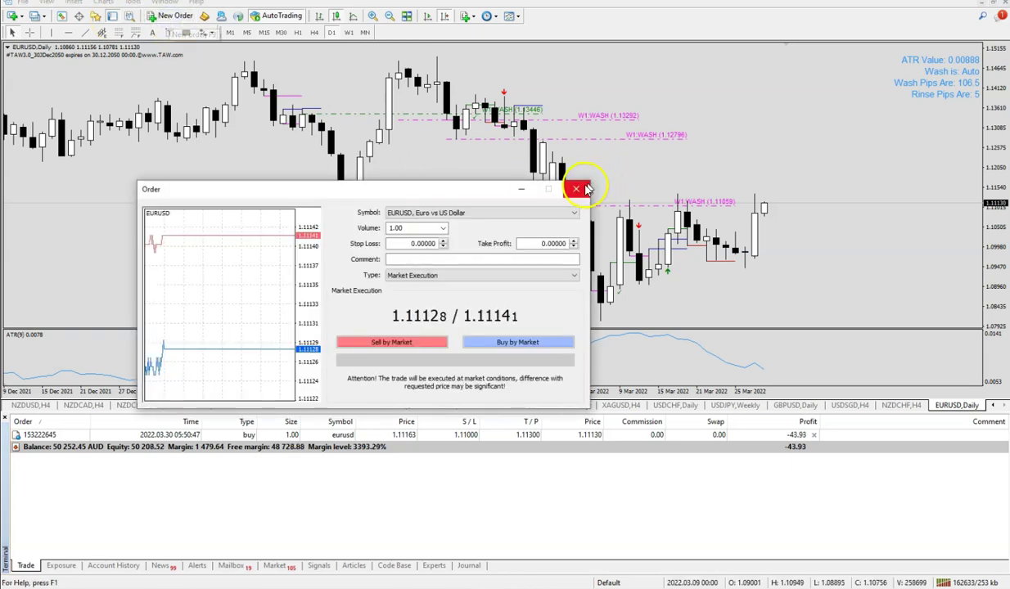
click(577, 191)
right_click(413, 232)
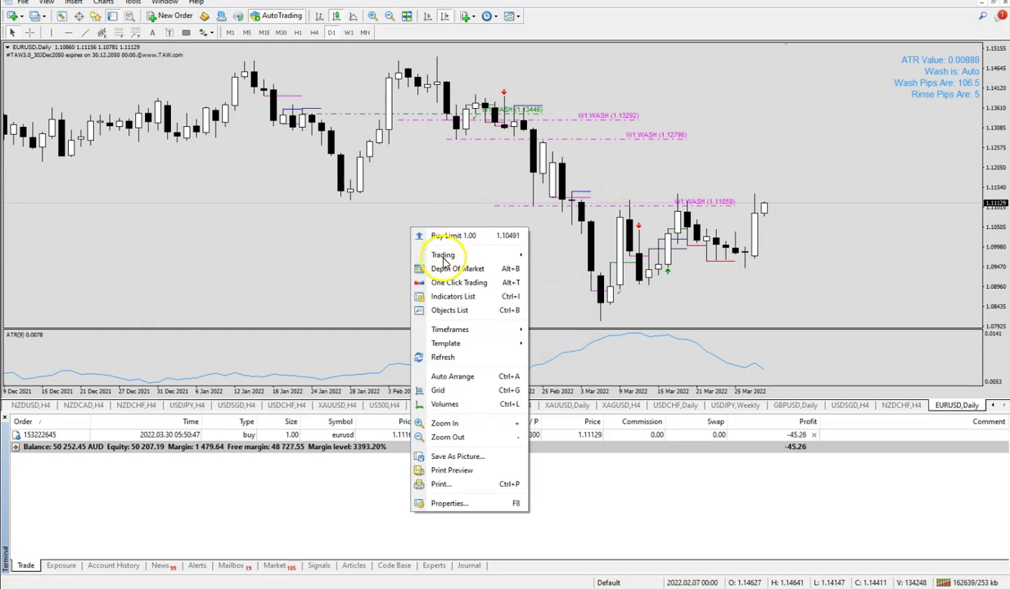
mouse_move(443, 259)
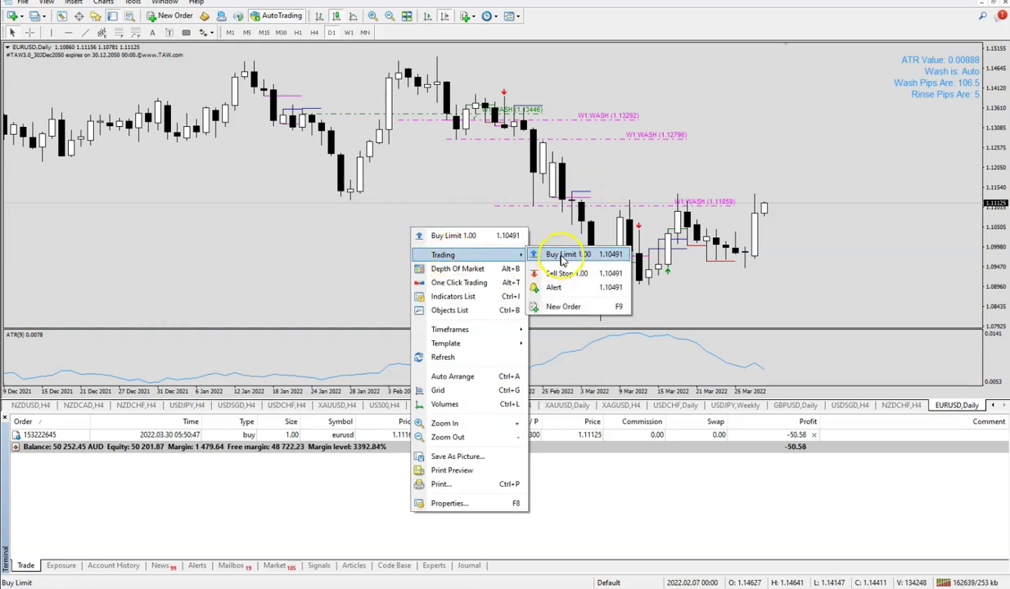